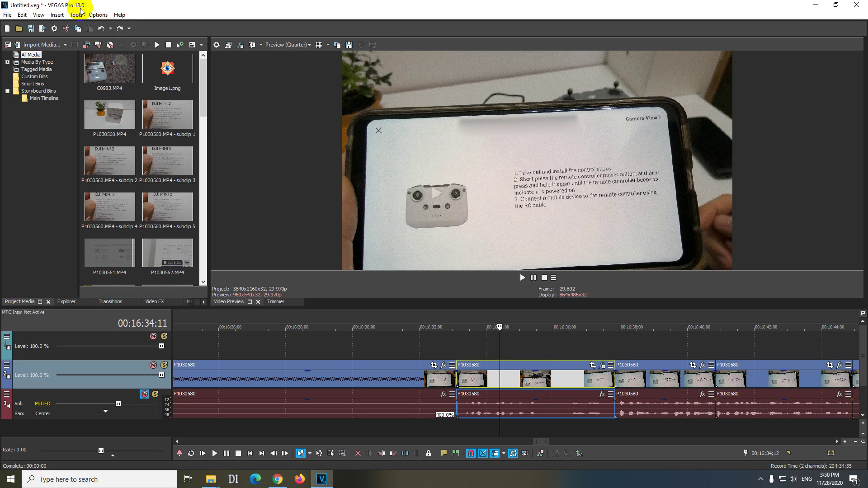
Move the playhead to about 00:16:35:05 in P1030580, where the phone's title text appears.
click(455, 317)
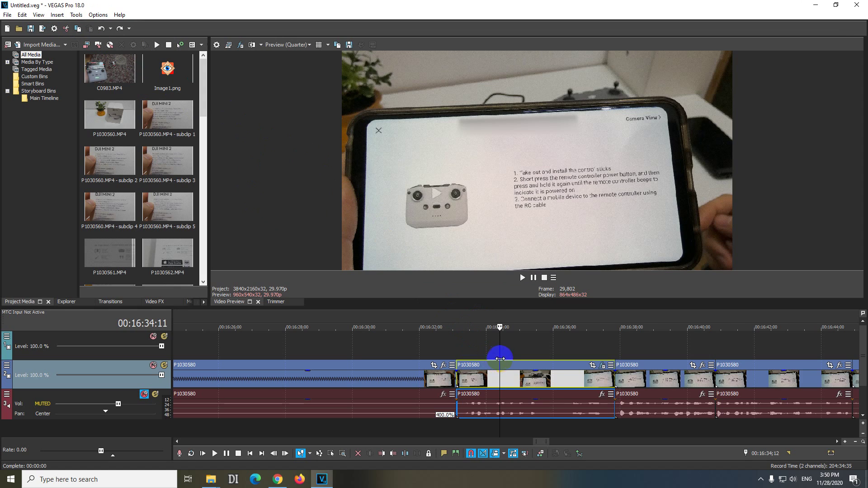
click(500, 333)
drag(498, 346, 527, 351)
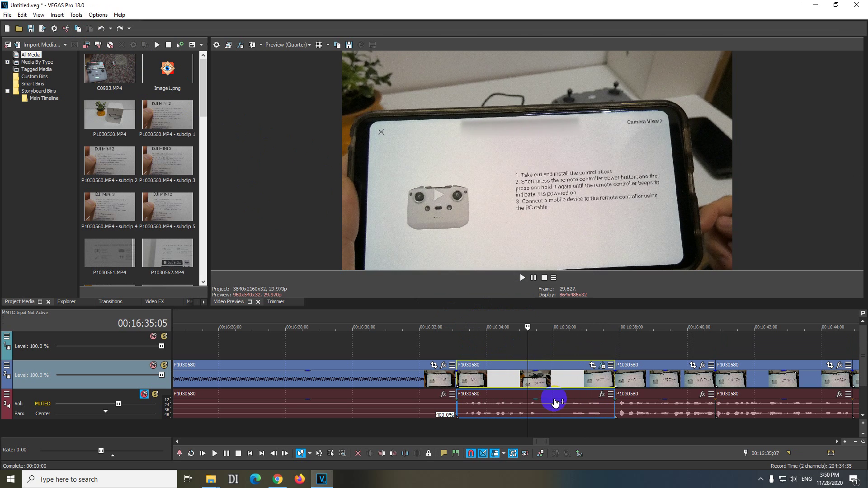
Remove Motion Tracker, Gaussian Blur and Bézier Masking from P1030580's FX, keeping only Pan/Crop.
click(603, 366)
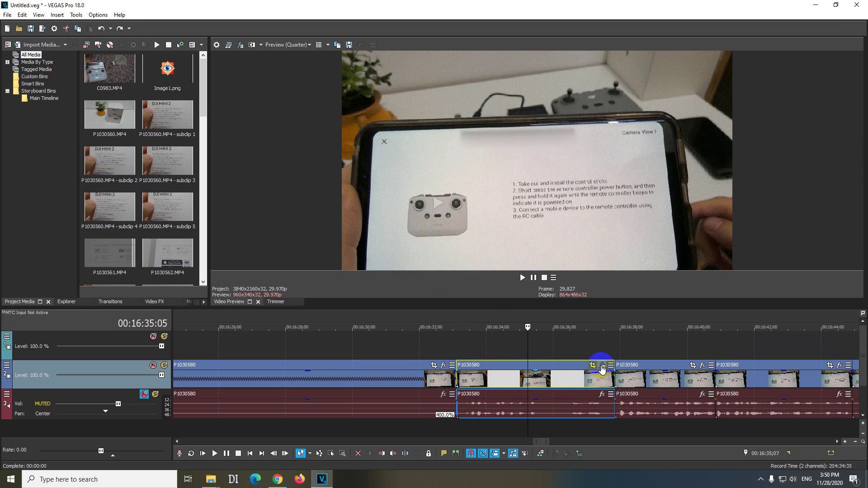
click(603, 366)
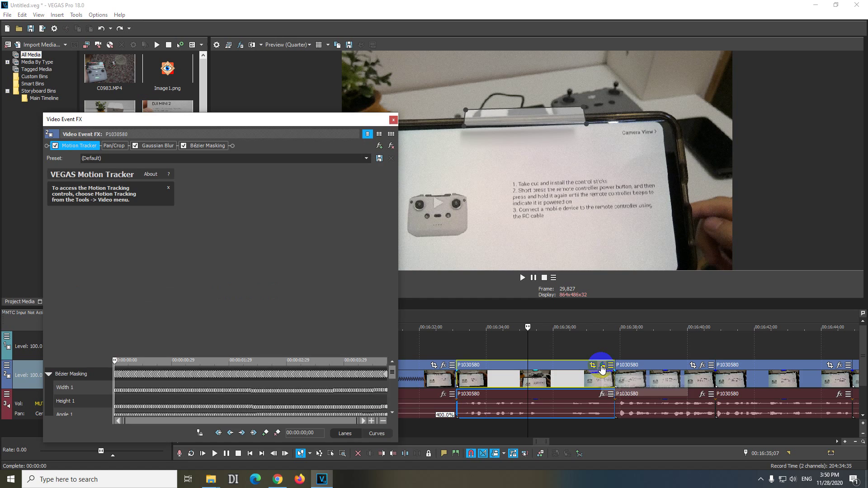
click(393, 146)
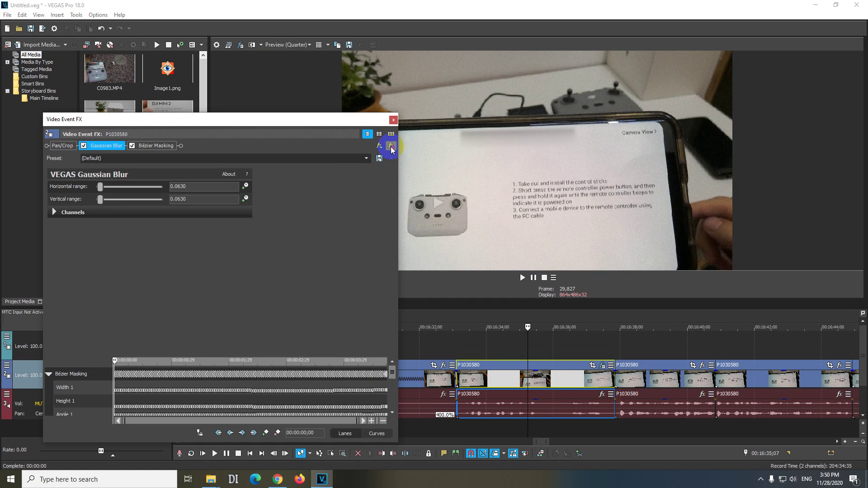
click(392, 147)
click(392, 147)
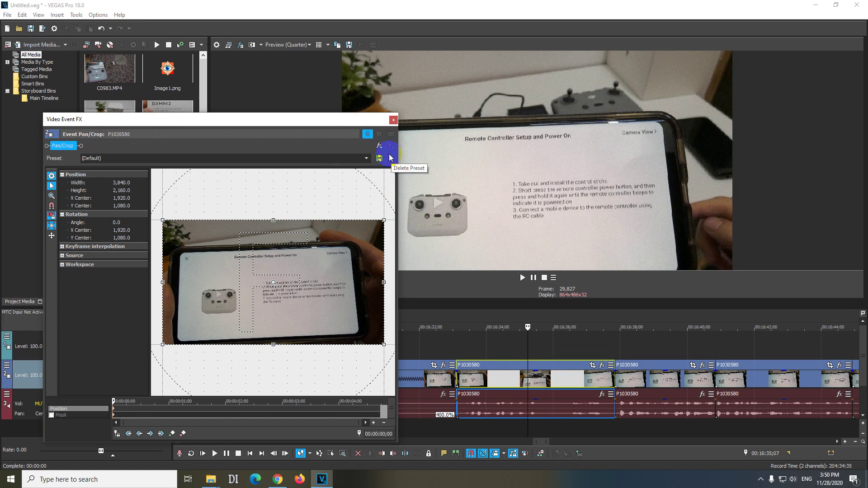
click(393, 120)
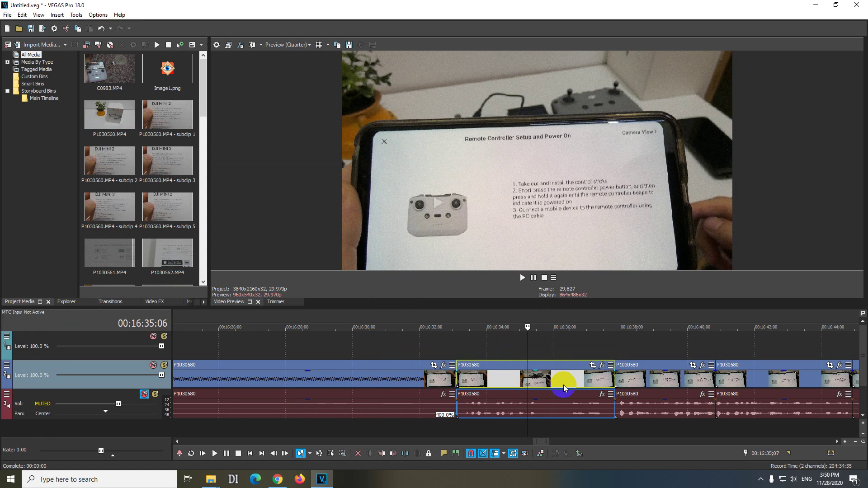
click(535, 382)
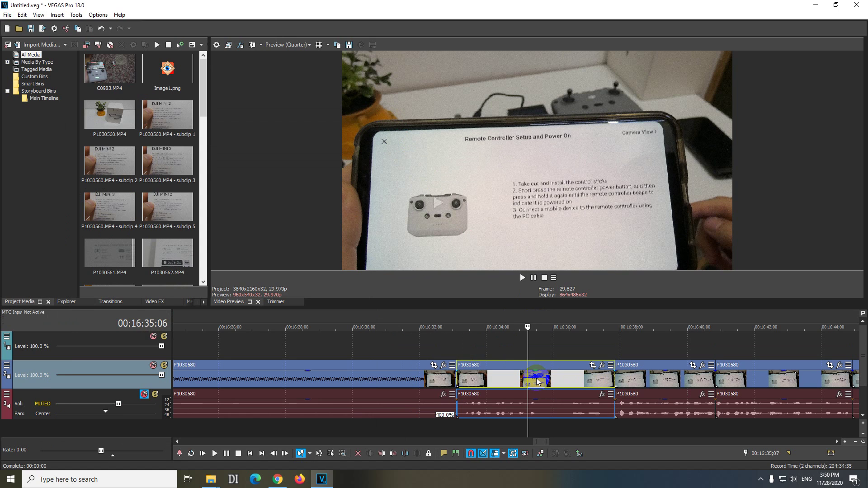
Start Motion Tracking, add Region 1 and fit its corners tightly around the title text.
right_click(539, 383)
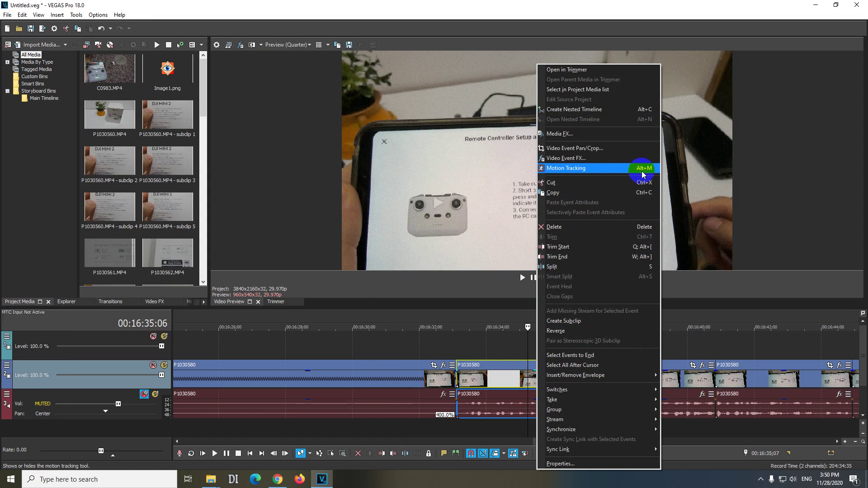
click(597, 168)
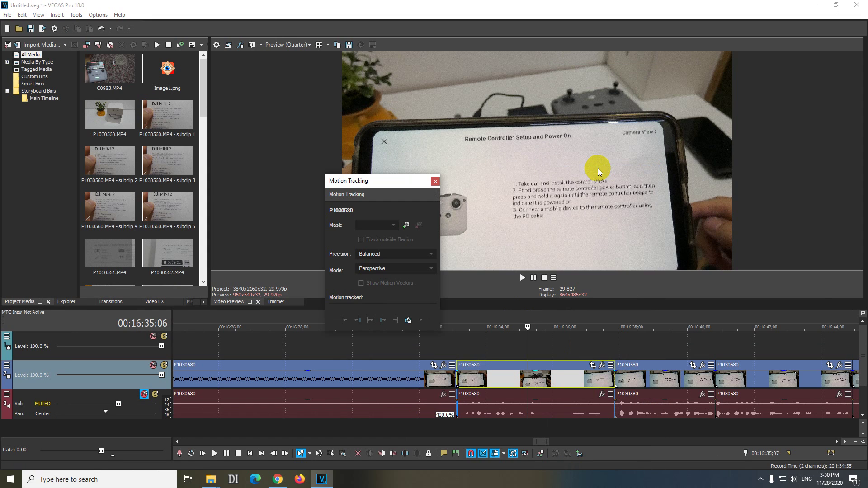
click(406, 226)
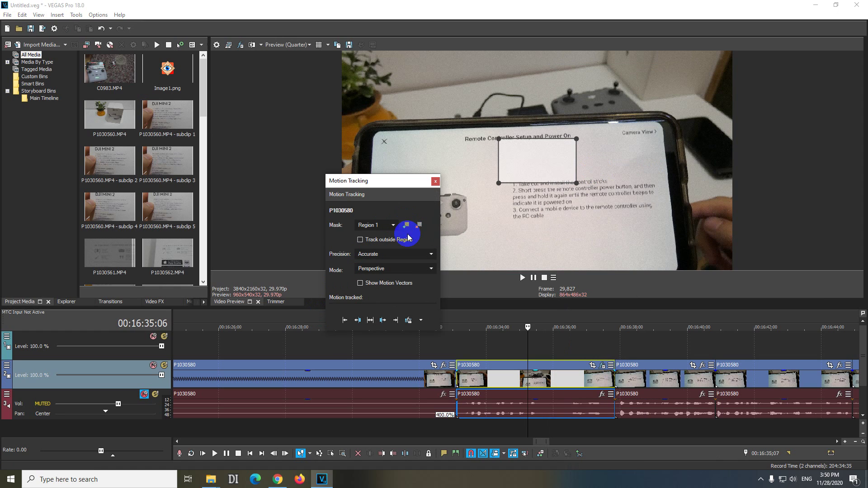
drag(538, 151, 498, 151)
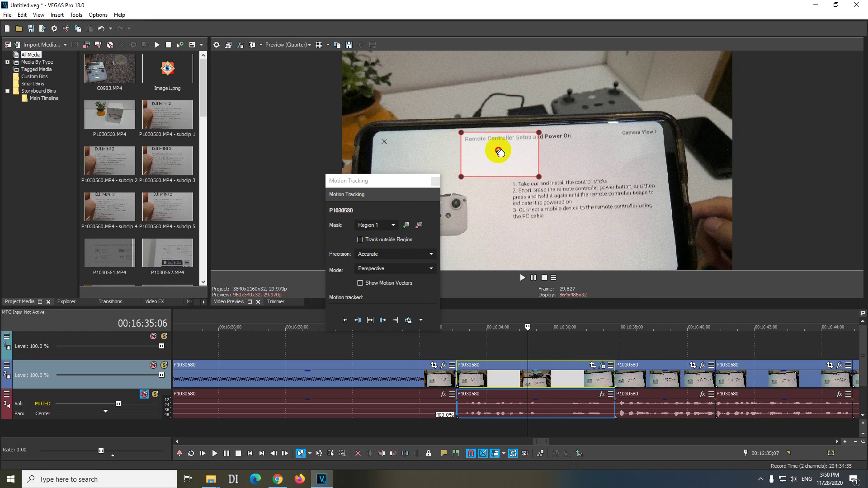
drag(538, 133, 577, 129)
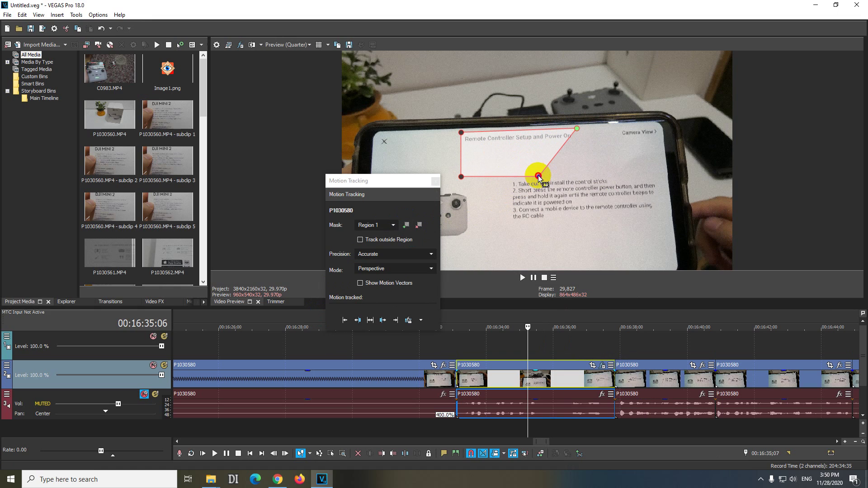
drag(539, 176, 577, 143)
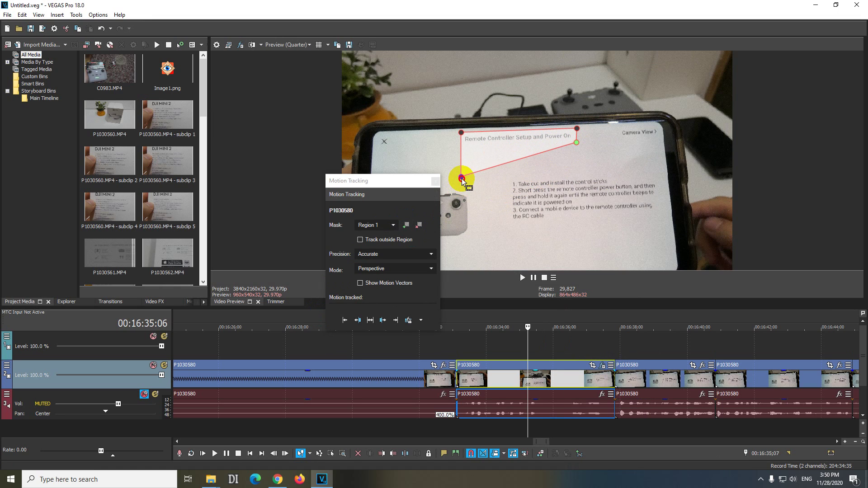
drag(462, 177, 463, 151)
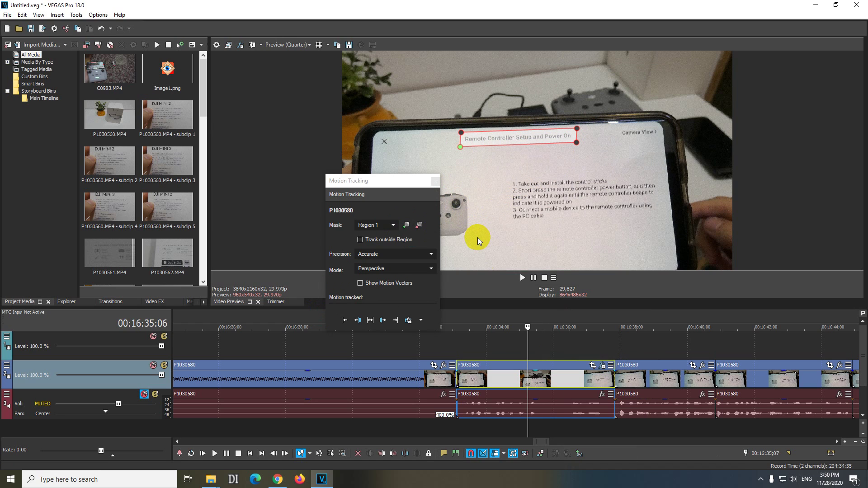
Track Region 1 in both directions and scrub the clip to verify it follows the title.
click(371, 321)
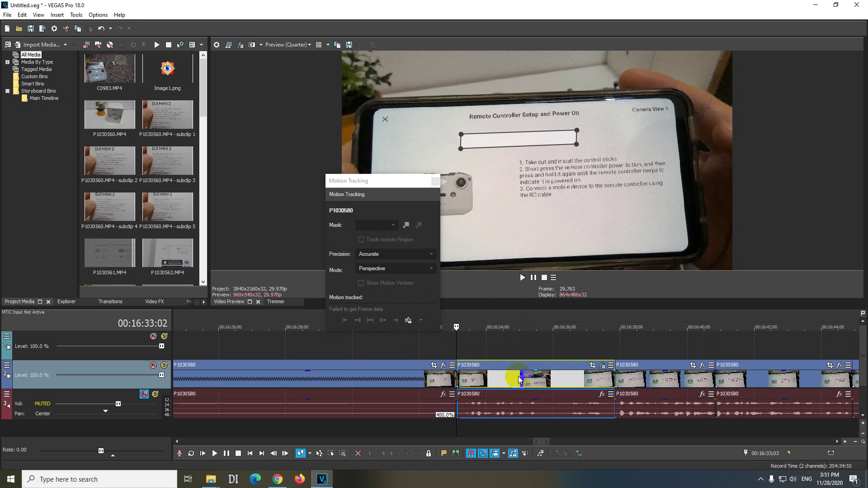
click(473, 370)
drag(458, 347, 524, 352)
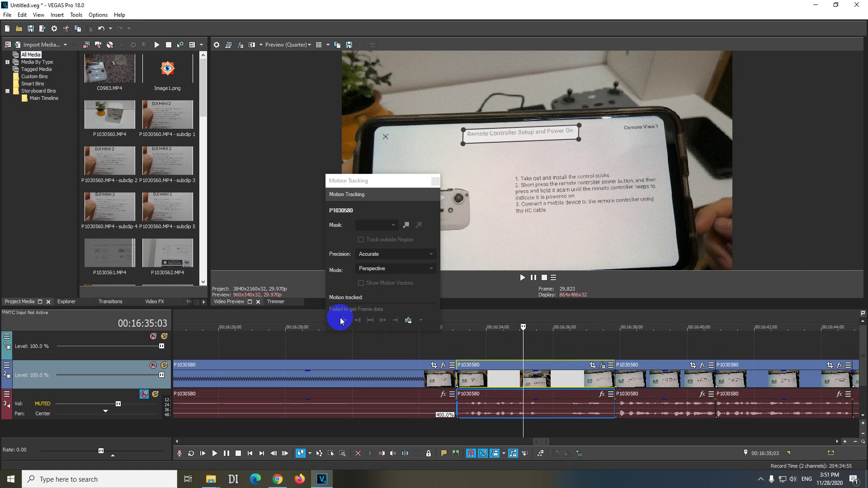
click(520, 380)
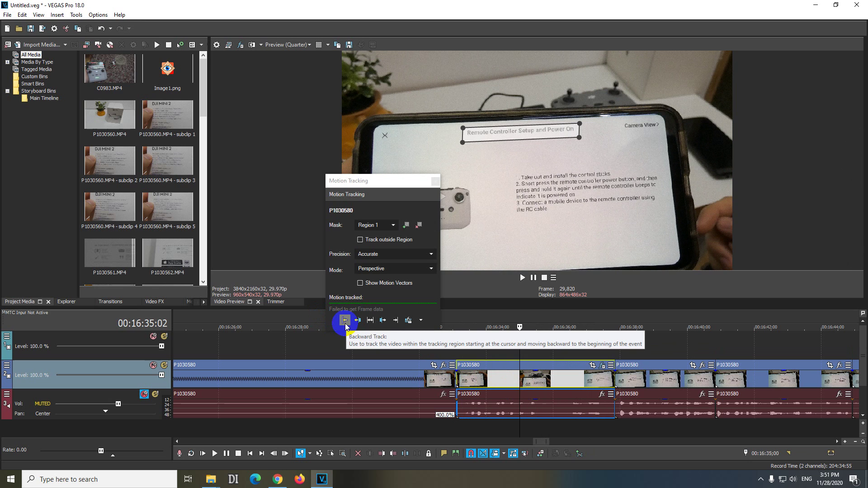
mouse_move(520, 349)
mouse_down()
mouse_move(459, 349)
mouse_move(603, 349)
mouse_move(515, 347)
mouse_up()
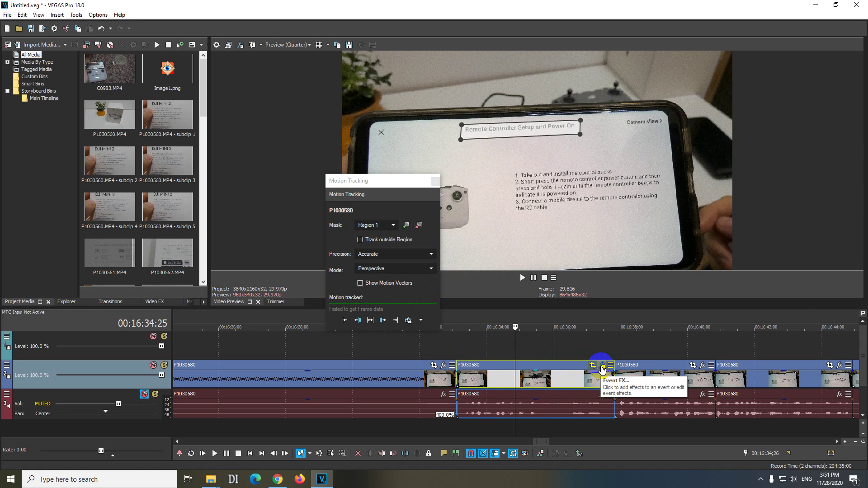
Apply Region 1's tracking data as a Bézier Masking effect, then close Motion Tracking.
click(409, 321)
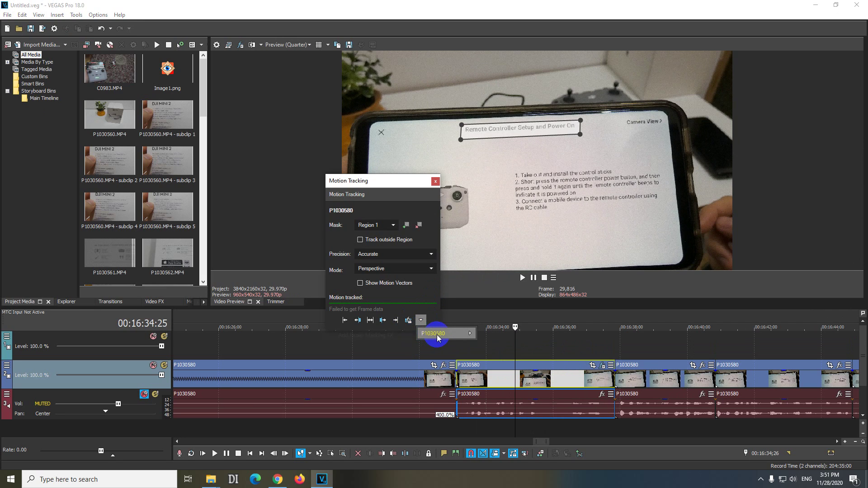
mouse_move(441, 339)
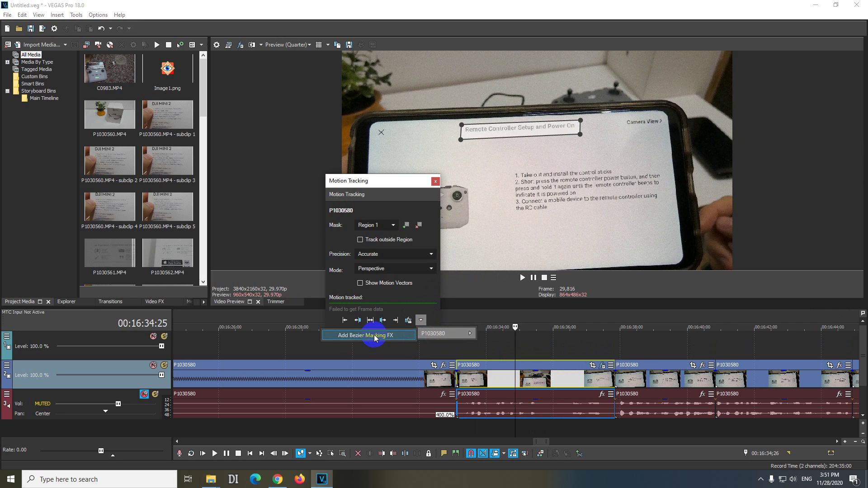
click(398, 336)
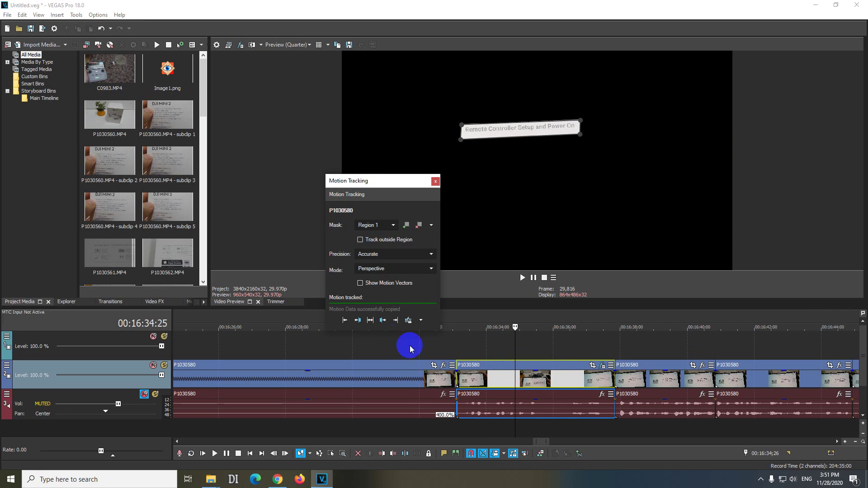
click(436, 182)
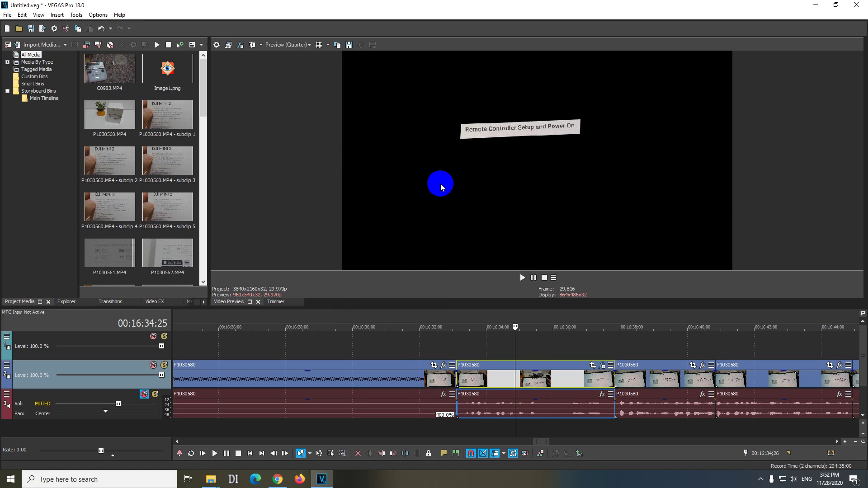
Tick Mask FX under Bézier Masking's General Options so the mask limits only effects.
click(603, 367)
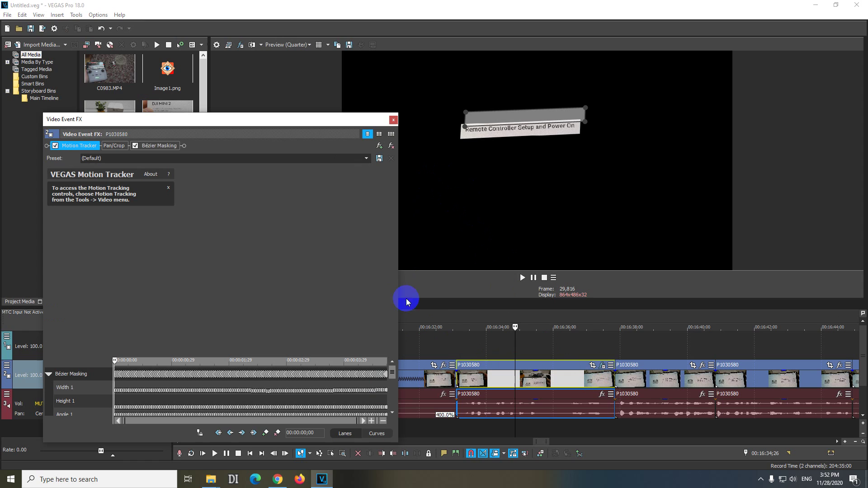
click(162, 147)
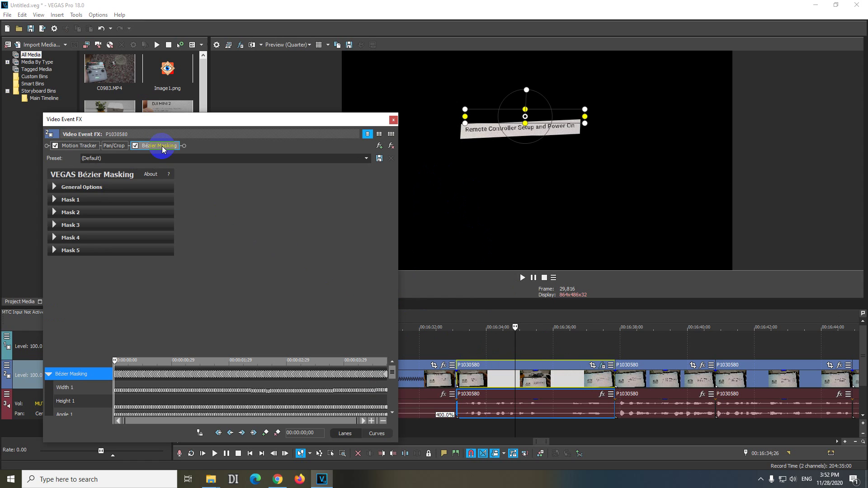
click(54, 188)
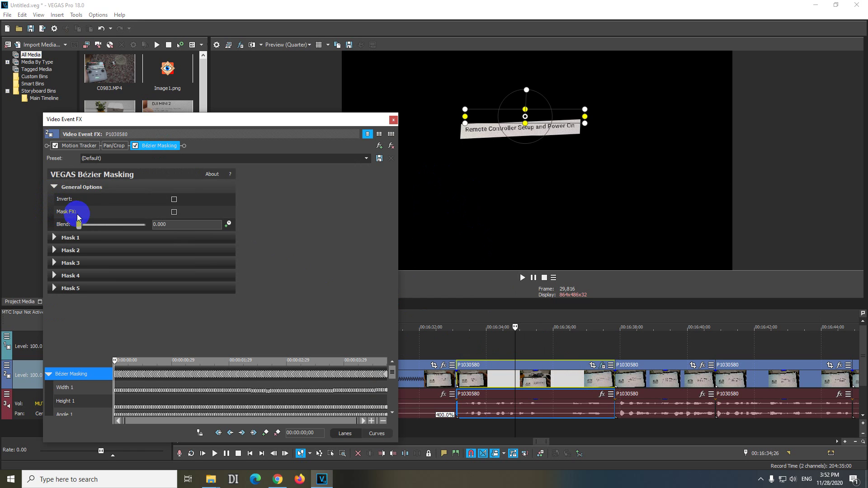
click(175, 212)
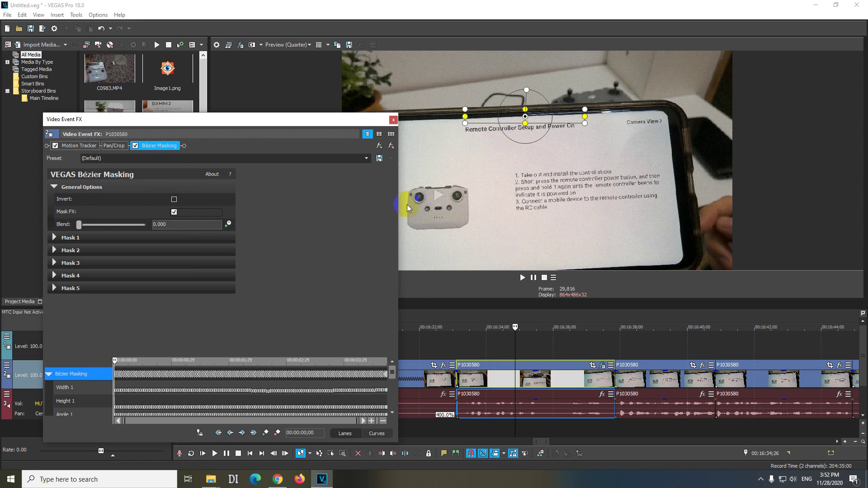
click(82, 146)
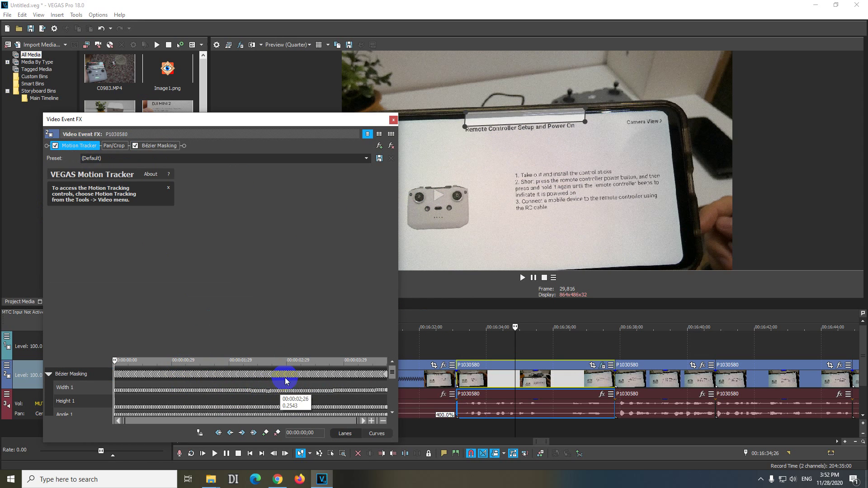
Add VEGAS Gaussian Blur to the plug-in chain and move Bézier Masking after it.
click(380, 146)
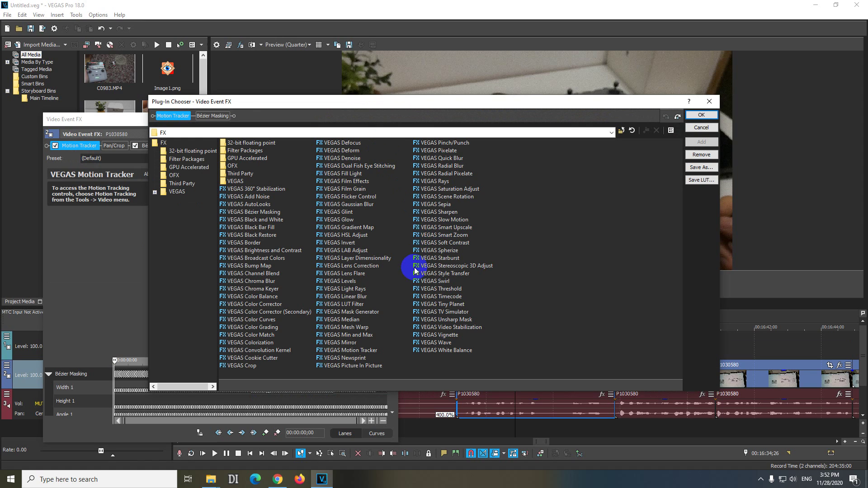
click(348, 204)
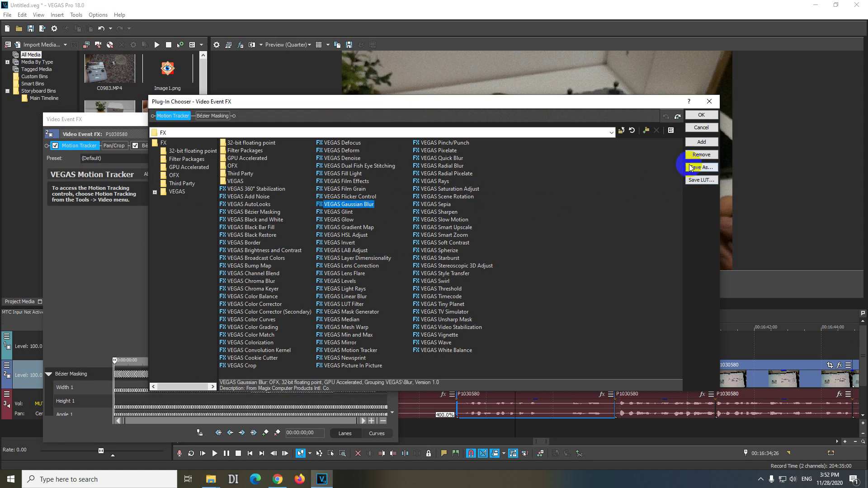
click(702, 143)
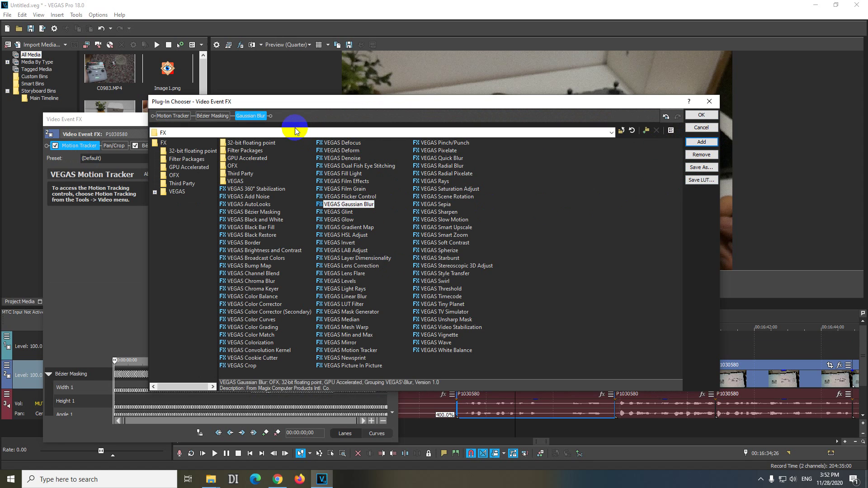
click(711, 116)
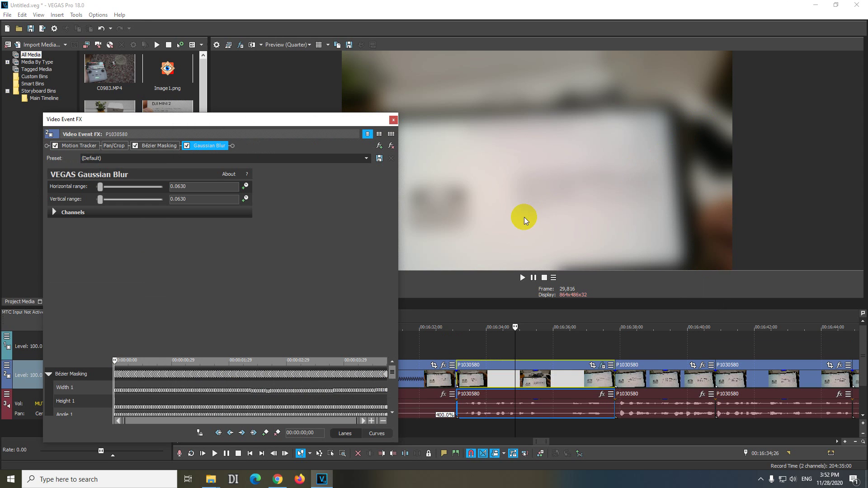
click(153, 147)
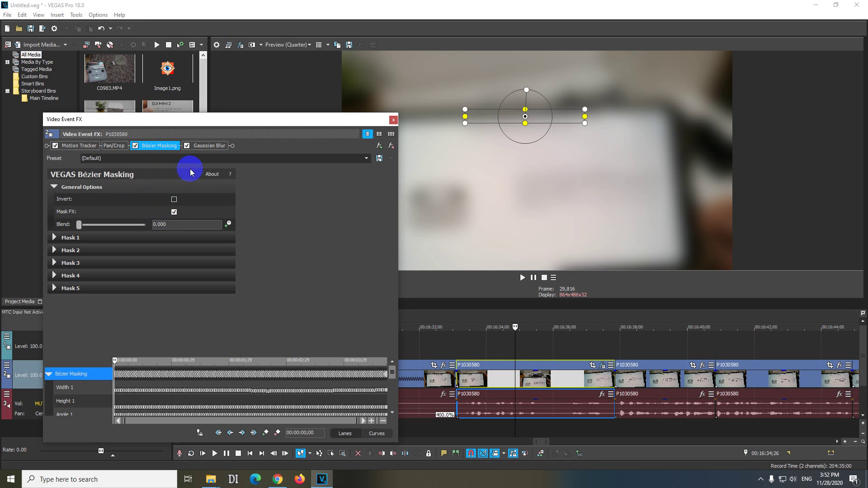
drag(158, 146, 223, 149)
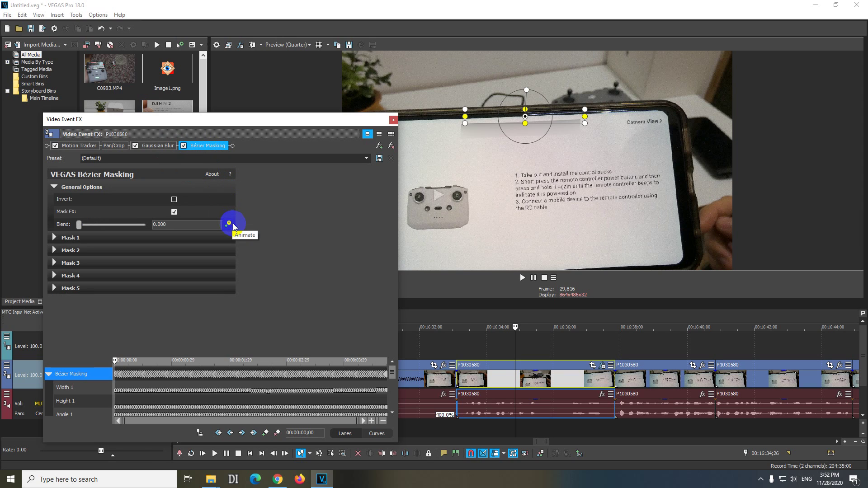
Close the Video Event FX window and scrub the clip to confirm the title is blurred.
click(394, 120)
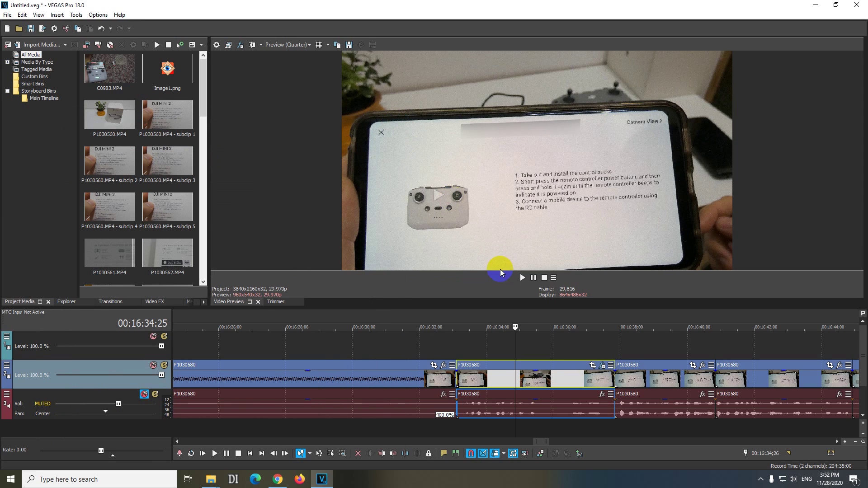
mouse_move(514, 346)
mouse_down()
mouse_move(461, 347)
mouse_move(603, 359)
mouse_move(500, 351)
mouse_up()
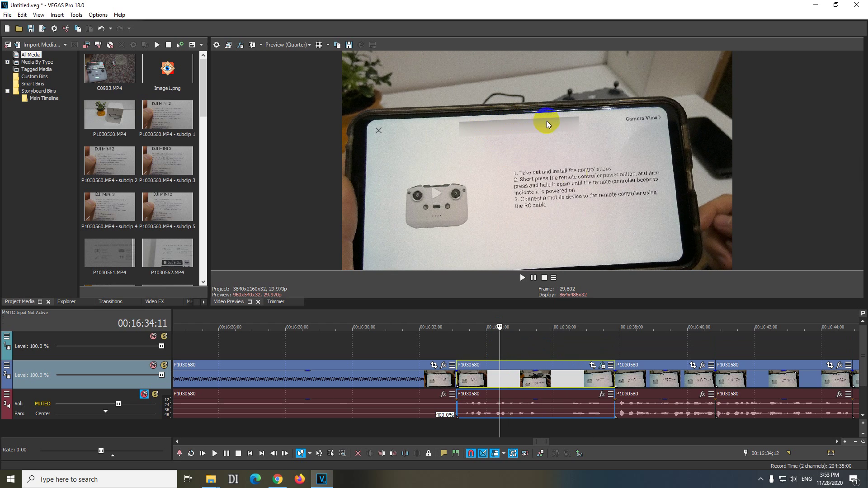
click(602, 366)
click(603, 366)
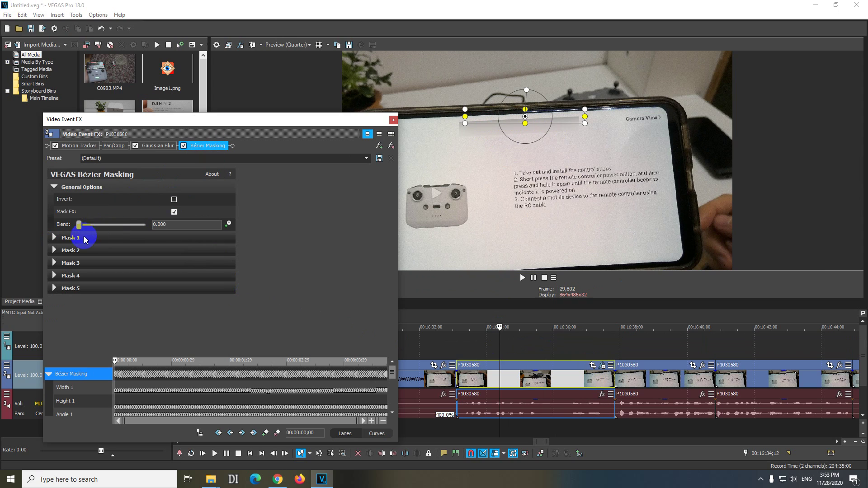
click(55, 238)
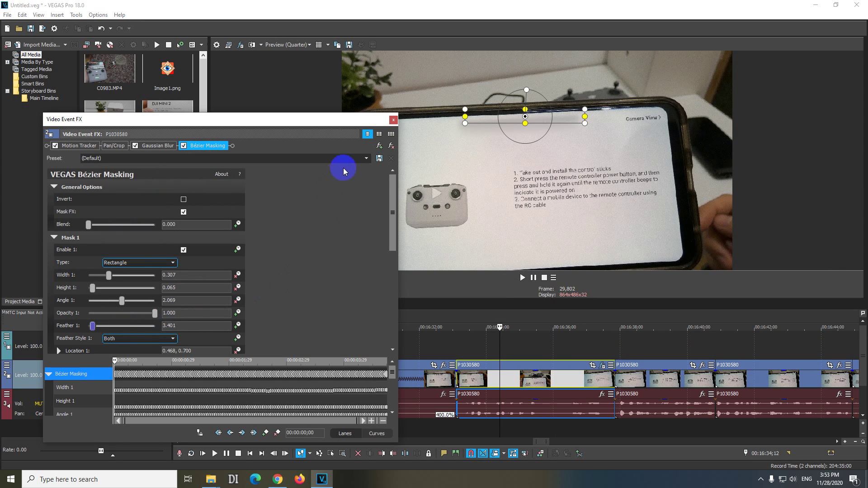
click(394, 119)
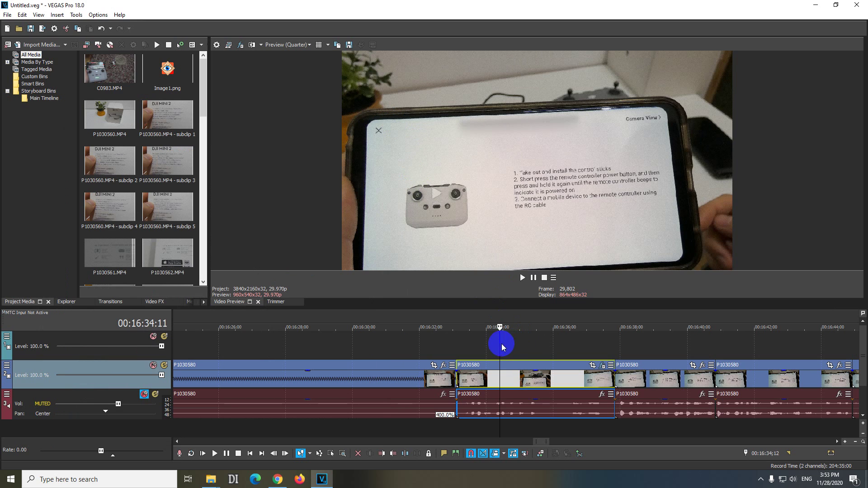
Scrub the clip, lower Bézier Mask 1 feather to 2.041, and close the effects window.
drag(499, 344, 474, 347)
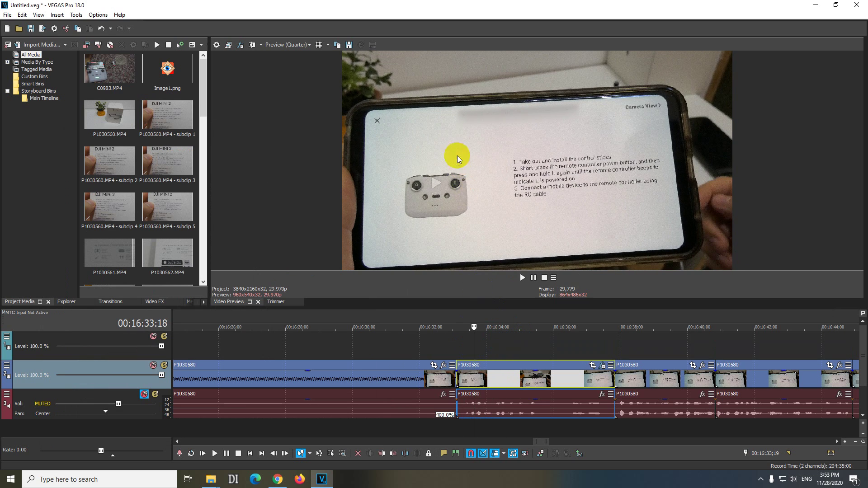
click(478, 356)
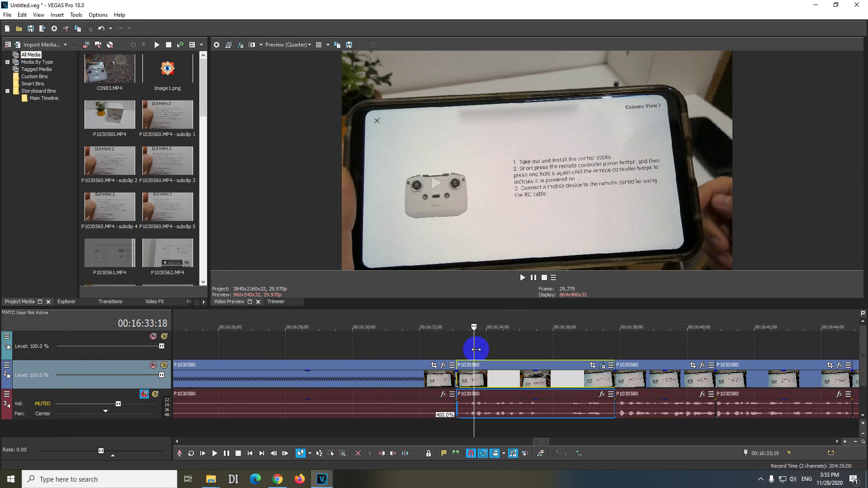
drag(477, 349, 567, 355)
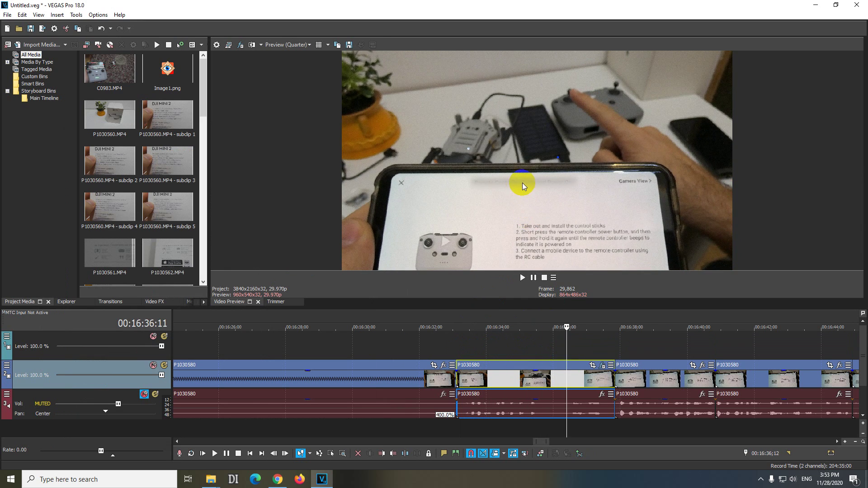
click(603, 367)
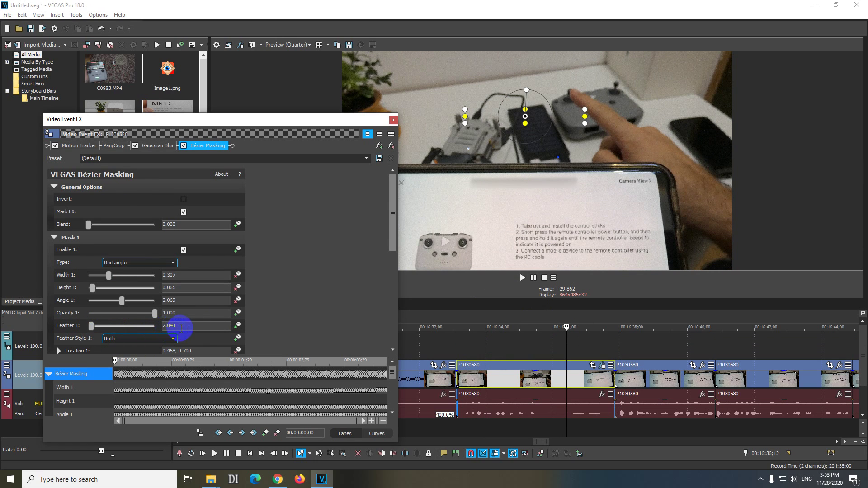
click(393, 121)
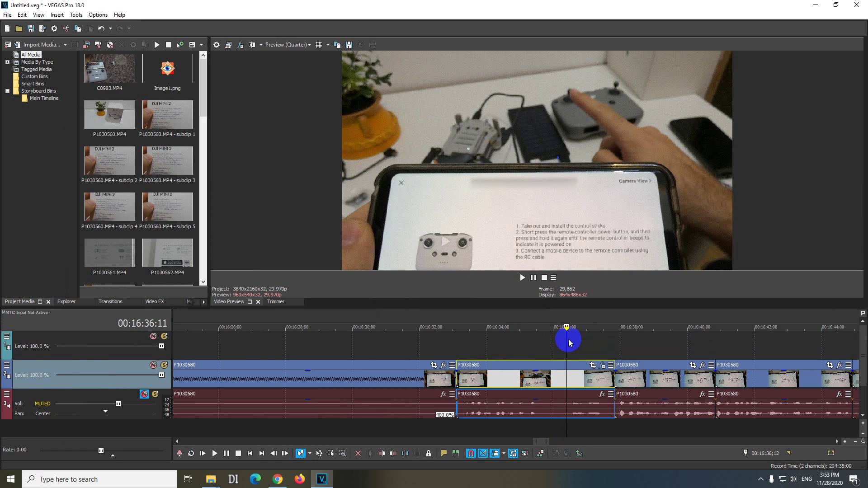